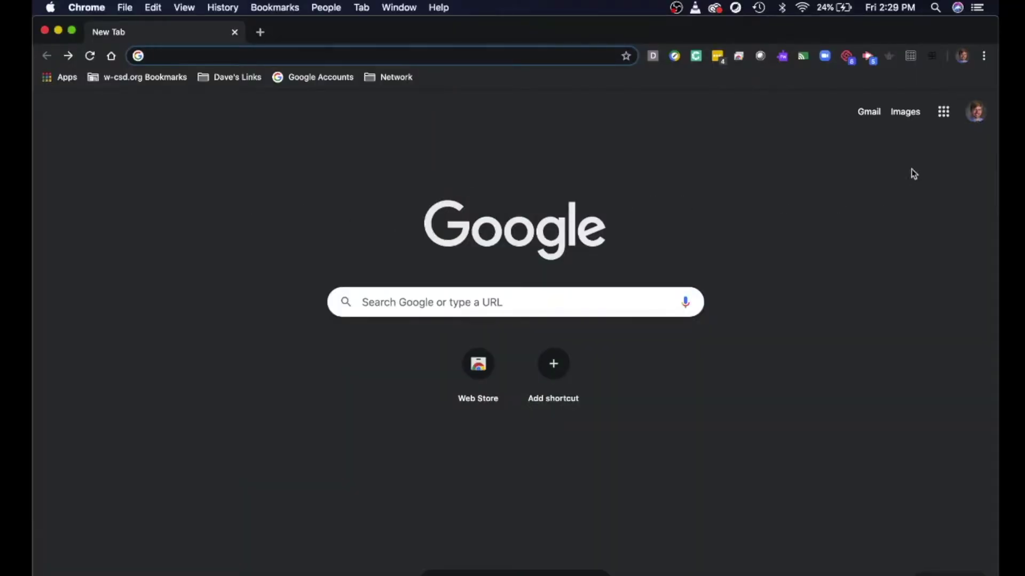
# - Open Google Forms from the Google apps grid in Chrome
pyautogui.click(950, 115)
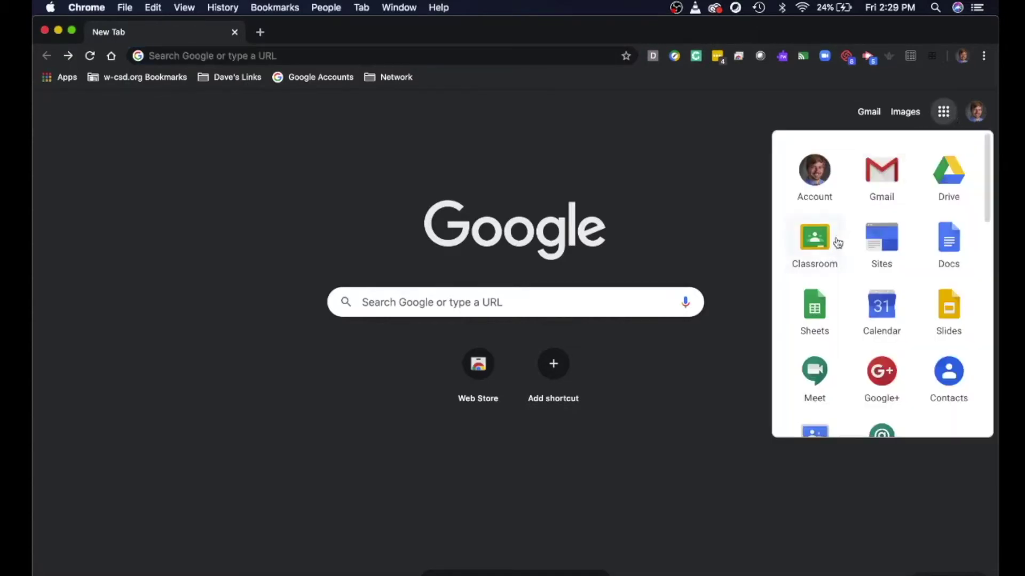
pyautogui.scroll(-10, 838, 240)
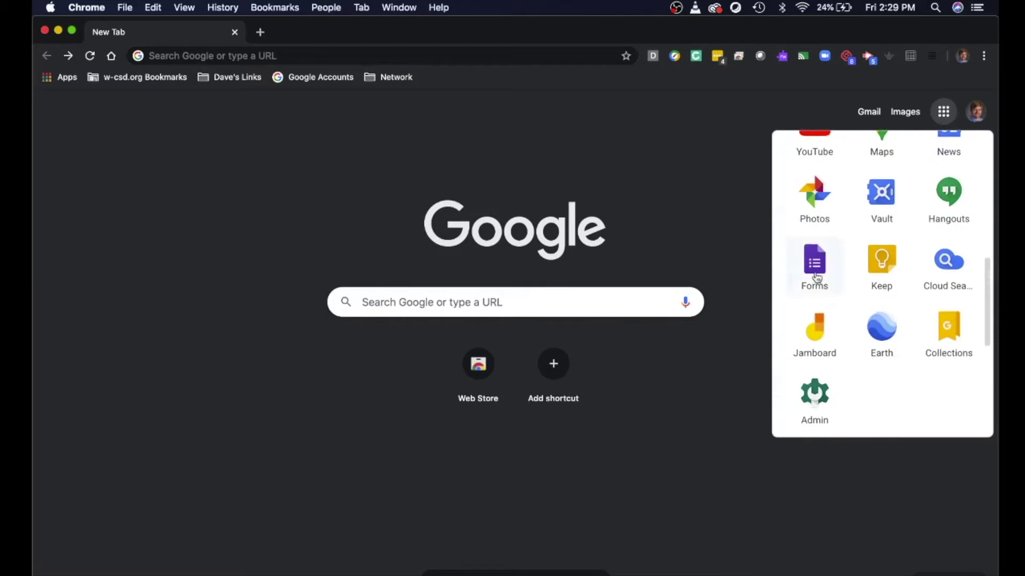
pyautogui.click(815, 270)
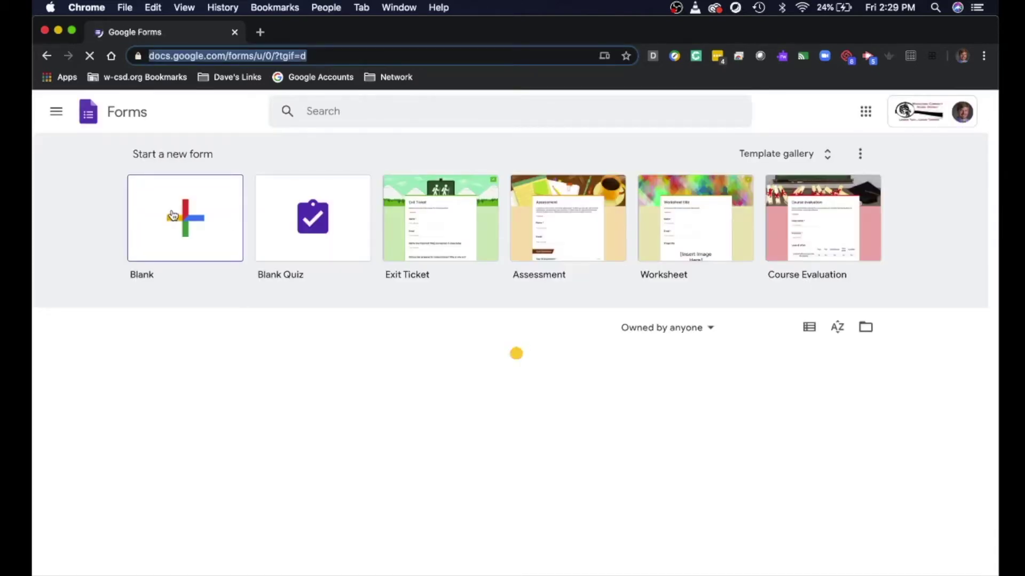
# - Start a blank form titled with the owner's name followed by '2020 Virtual Yearbook'
pyautogui.click(171, 214)
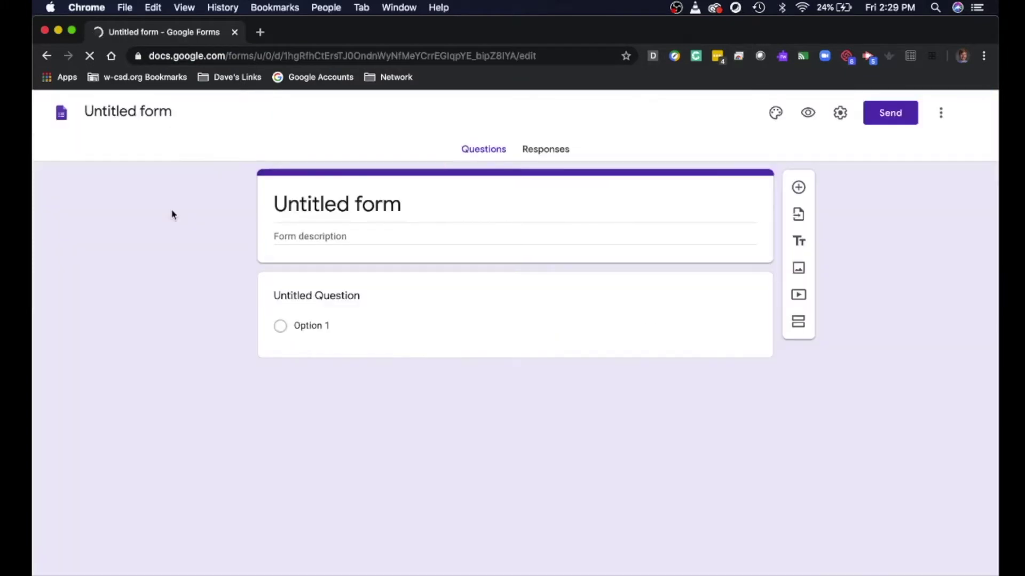
pyautogui.click(105, 112)
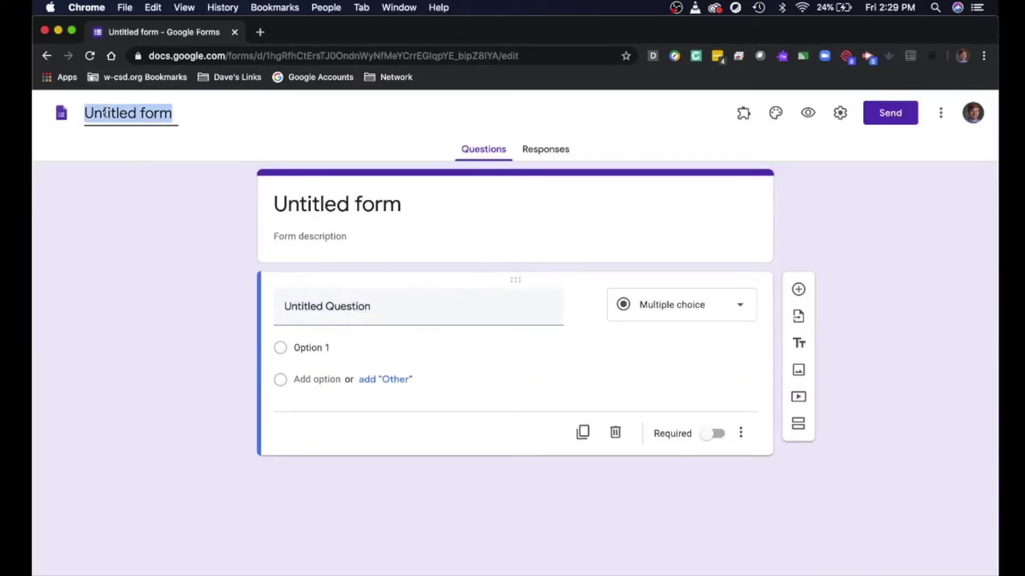
pyautogui.write('Dave ')
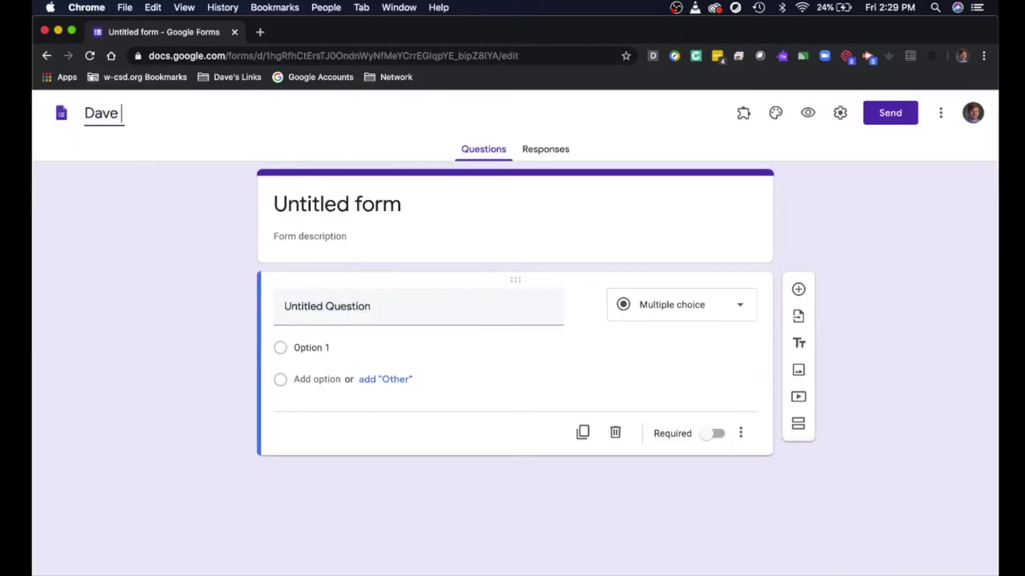
pyautogui.write("Jerabek's")
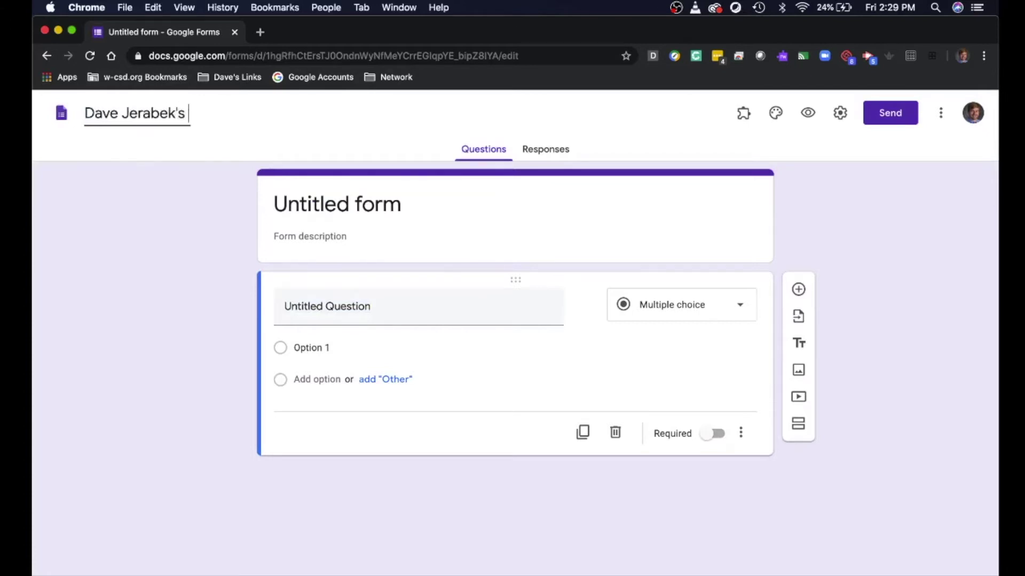
pyautogui.write(' 2020 Virtual Ye')
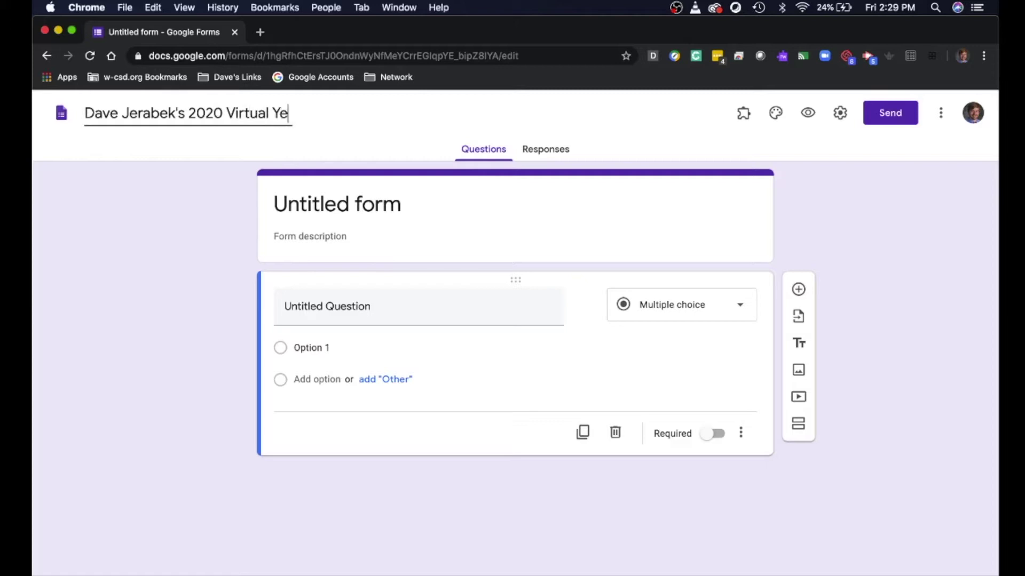
pyautogui.write('arbook')
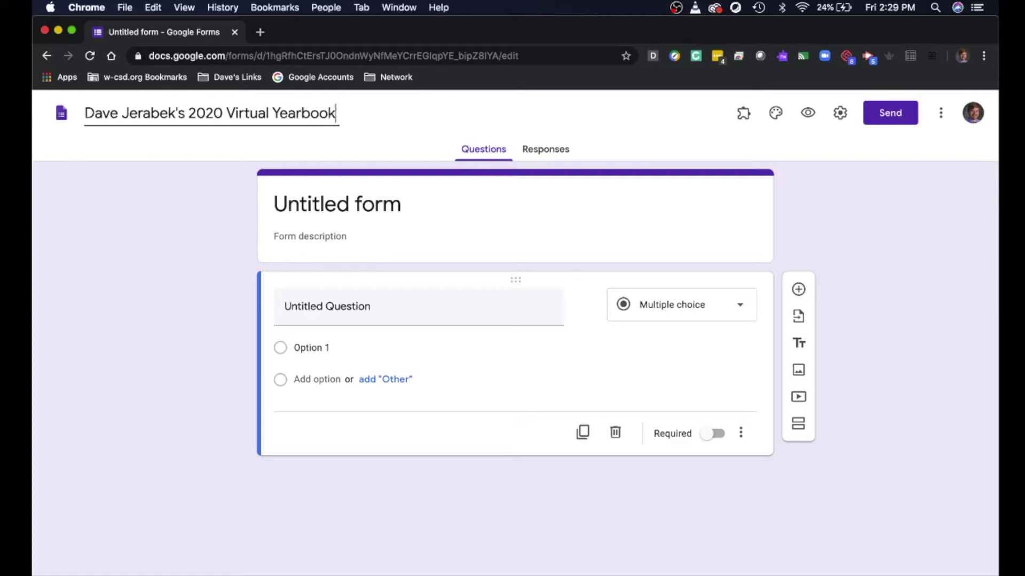
pyautogui.click(234, 188)
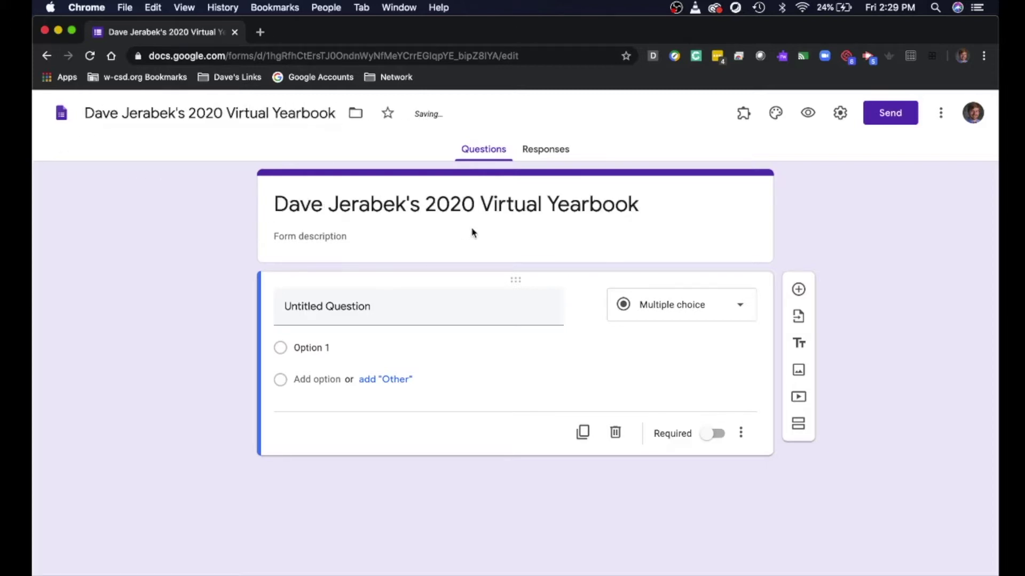
# - Make the first question a required 'Name' question and add a new question below it
pyautogui.click(353, 315)
pyautogui.write('Name')
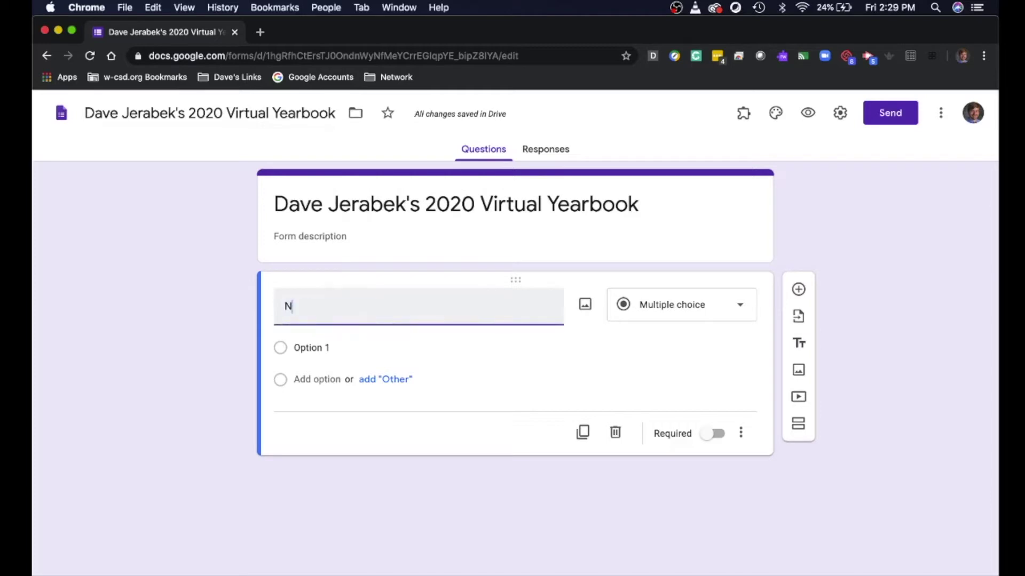
pyautogui.click(217, 352)
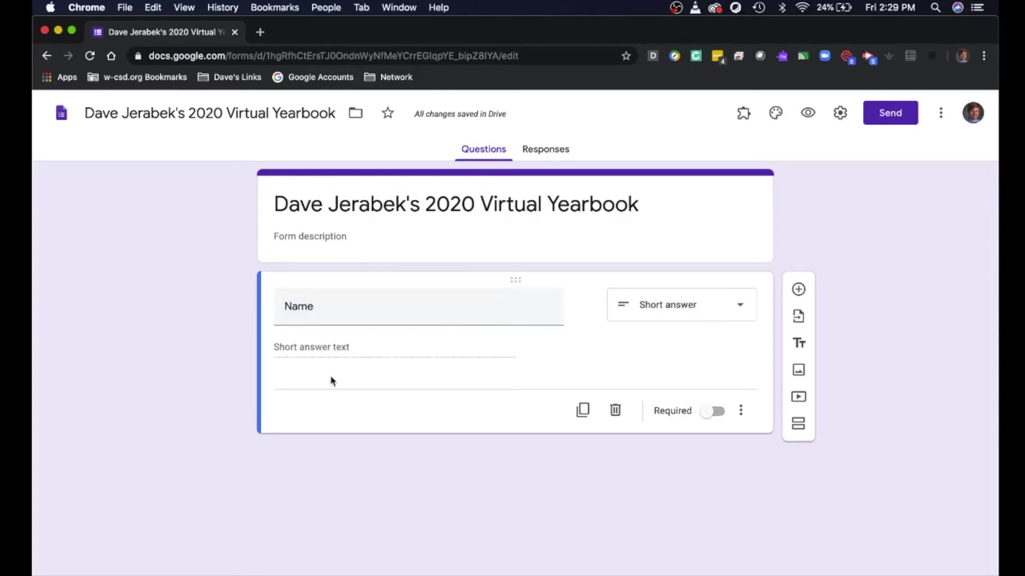
pyautogui.click(721, 415)
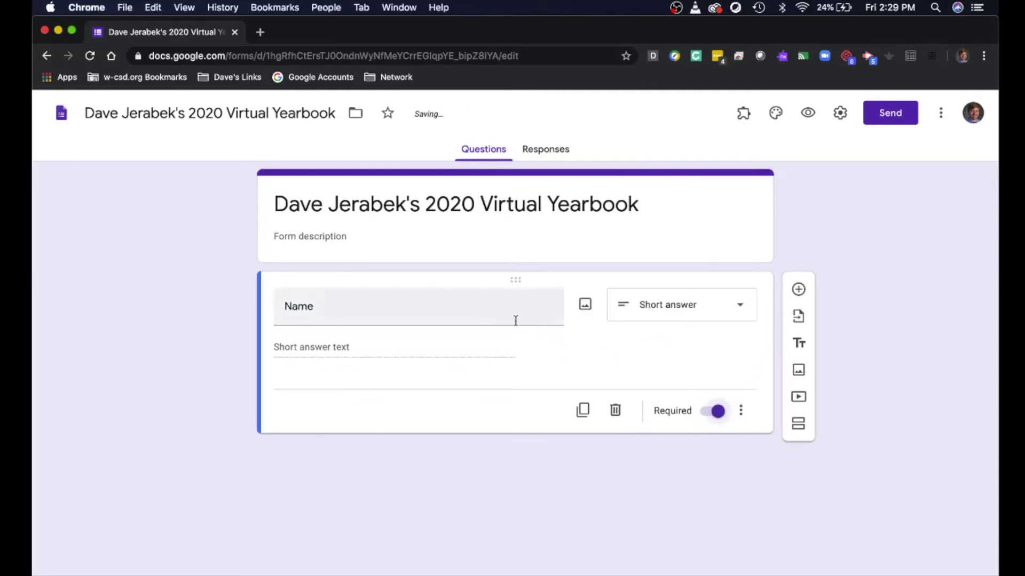
pyautogui.click(798, 288)
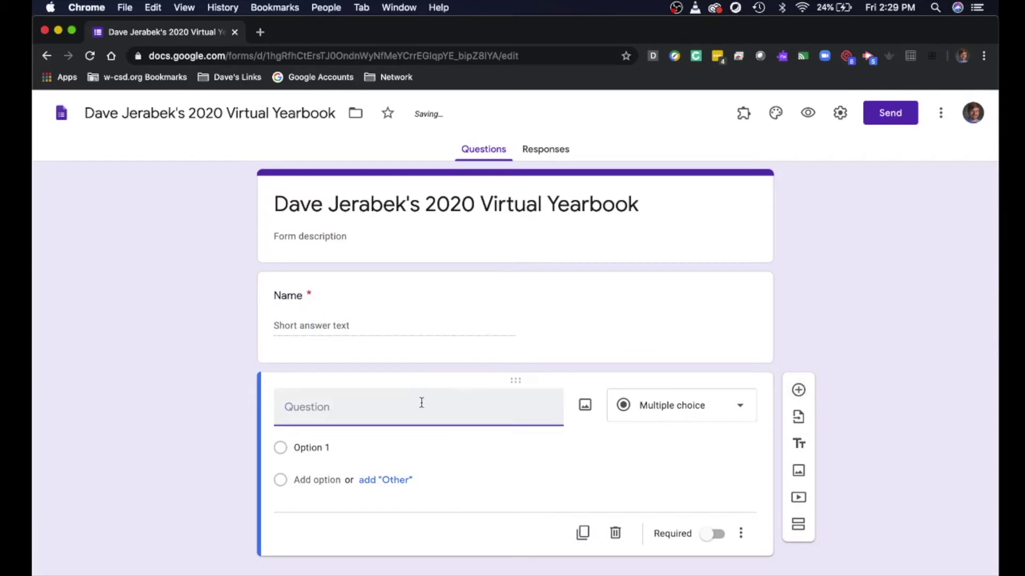
# - Make question two a required Paragraph question 'Please sign my virtual yearbook', then add another question
pyautogui.write('Please sign my virtual yearbook')
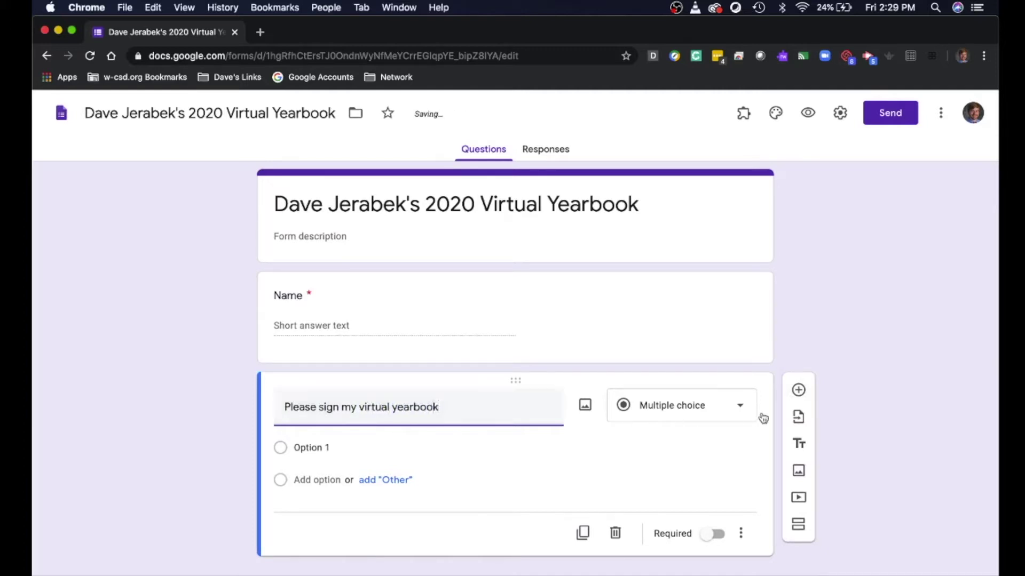
pyautogui.click(741, 409)
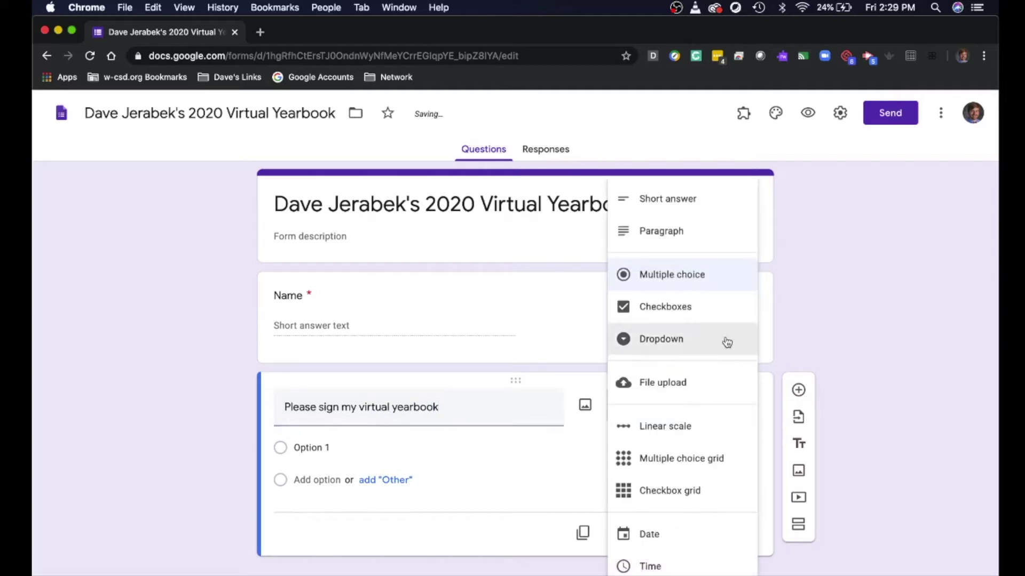
pyautogui.click(684, 231)
pyautogui.click(715, 512)
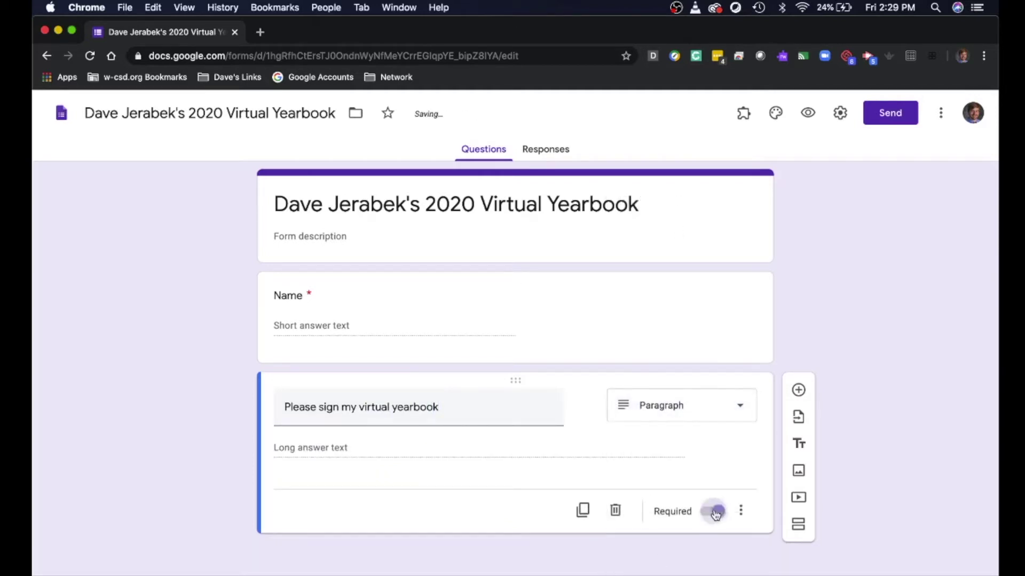
pyautogui.click(799, 390)
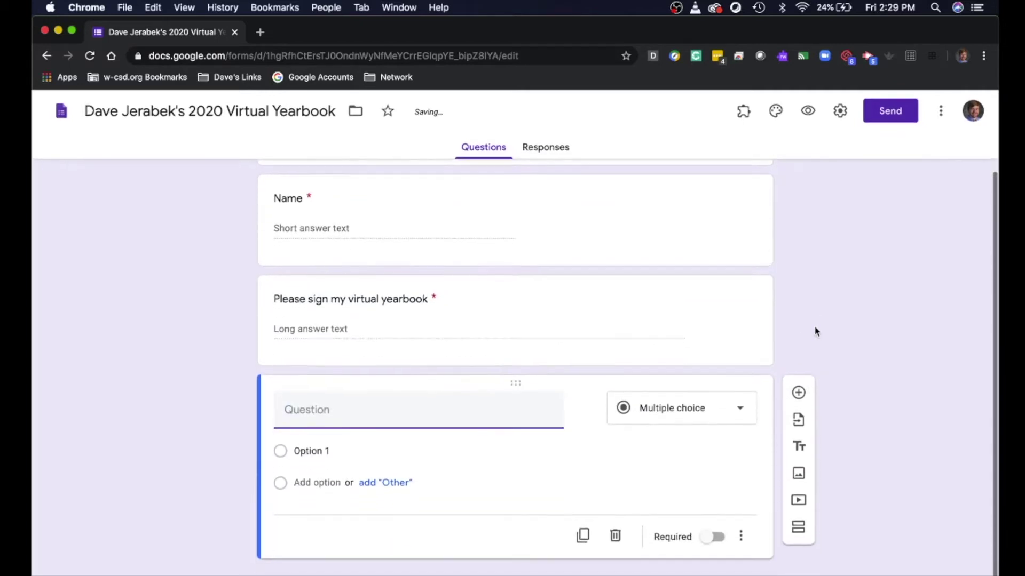
# - Turn the third question into a File upload question titled 'Pictures or movies'
pyautogui.click(736, 416)
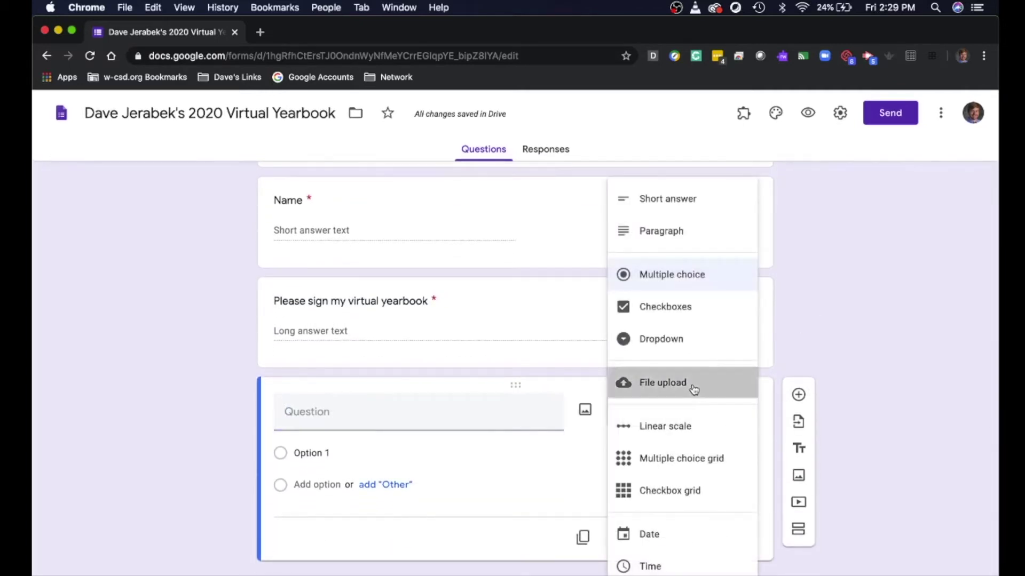
pyautogui.click(692, 385)
pyautogui.click(729, 537)
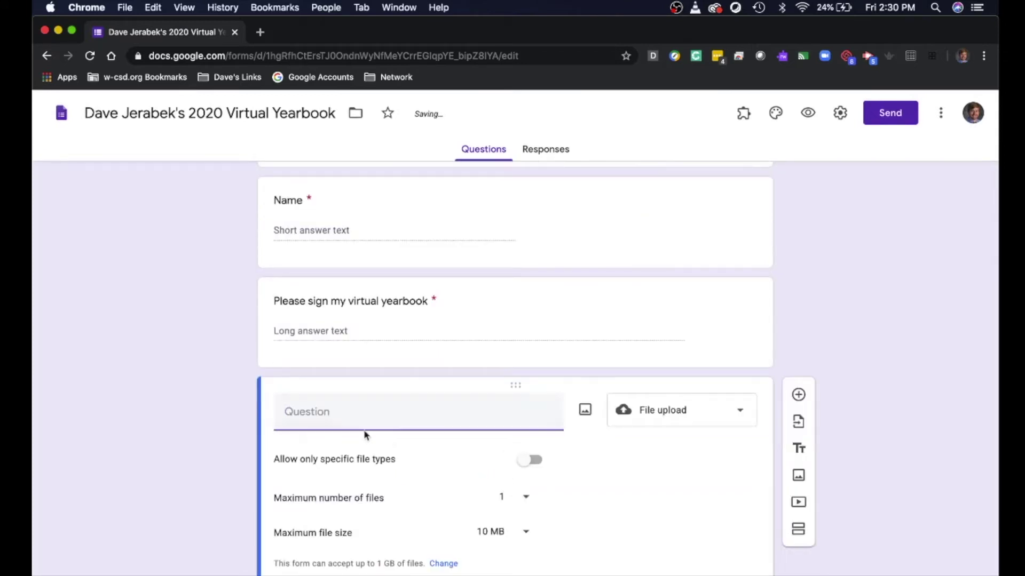
pyautogui.write('Pic')
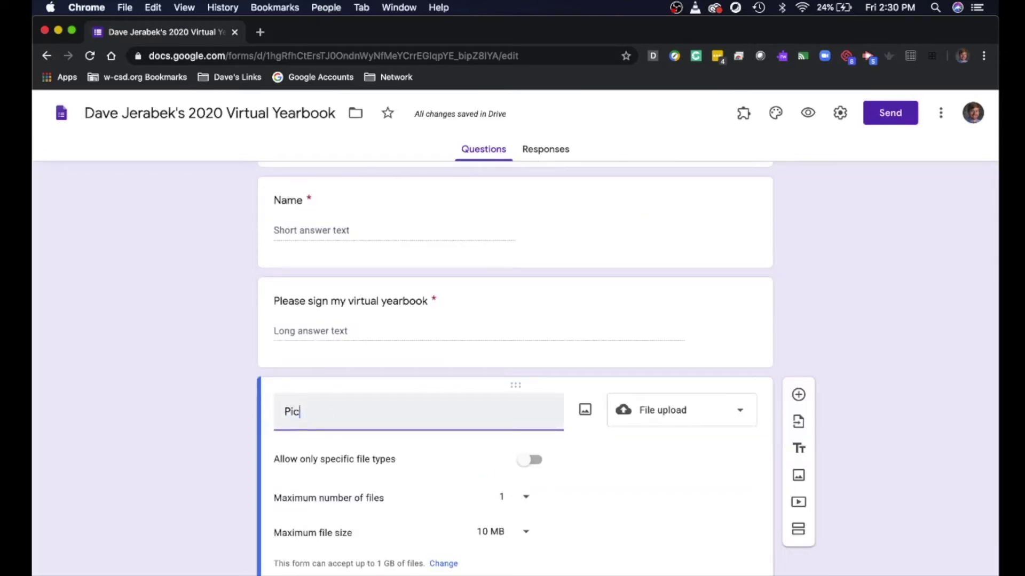
pyautogui.write('tures or movies')
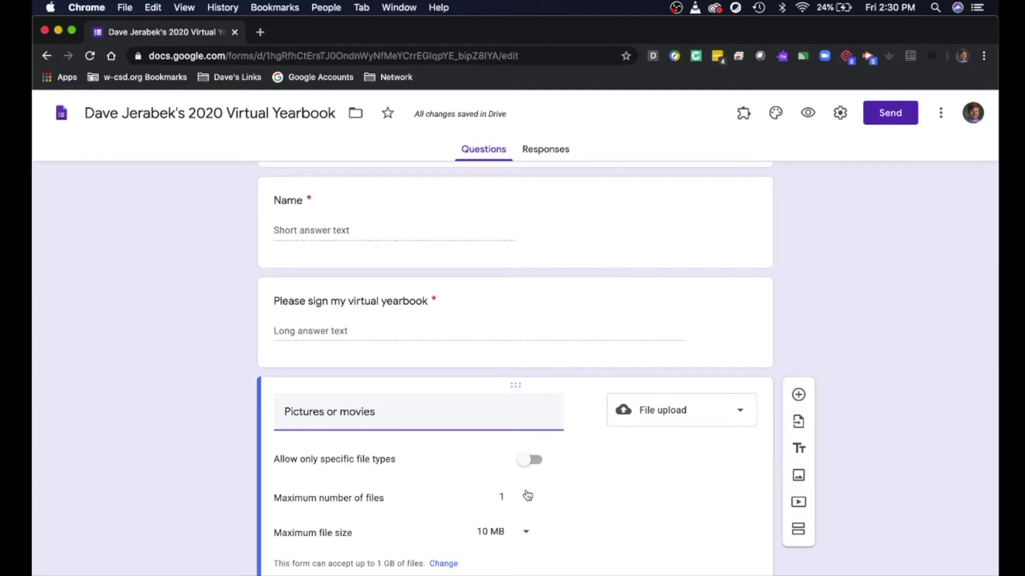
# - Restrict uploads to Video, Image and Audio files, maximum 10 files of 100 MB
pyautogui.click(532, 460)
pyautogui.click(283, 547)
pyautogui.click(417, 525)
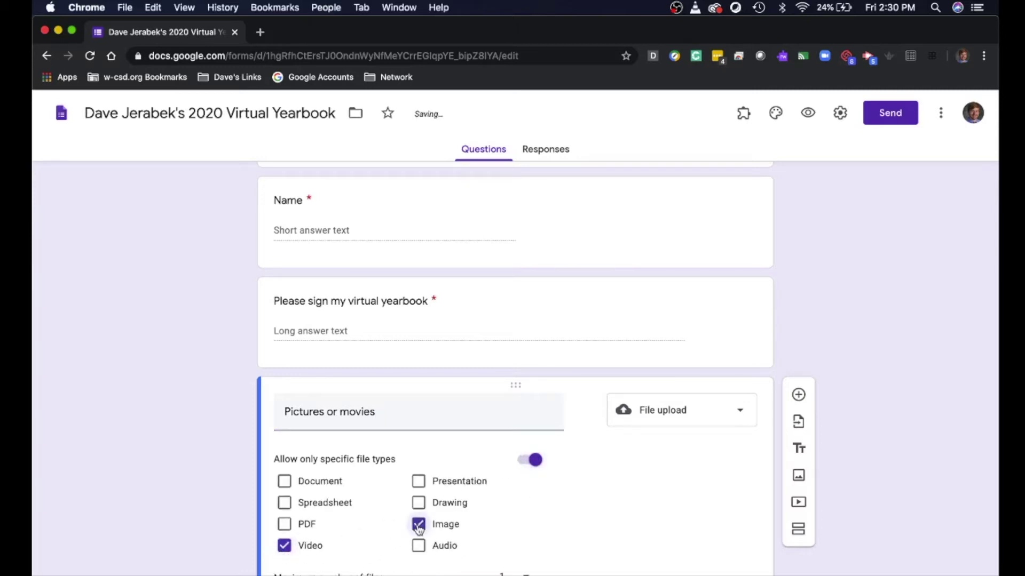
pyautogui.click(419, 546)
pyautogui.scroll(-3, 634, 508)
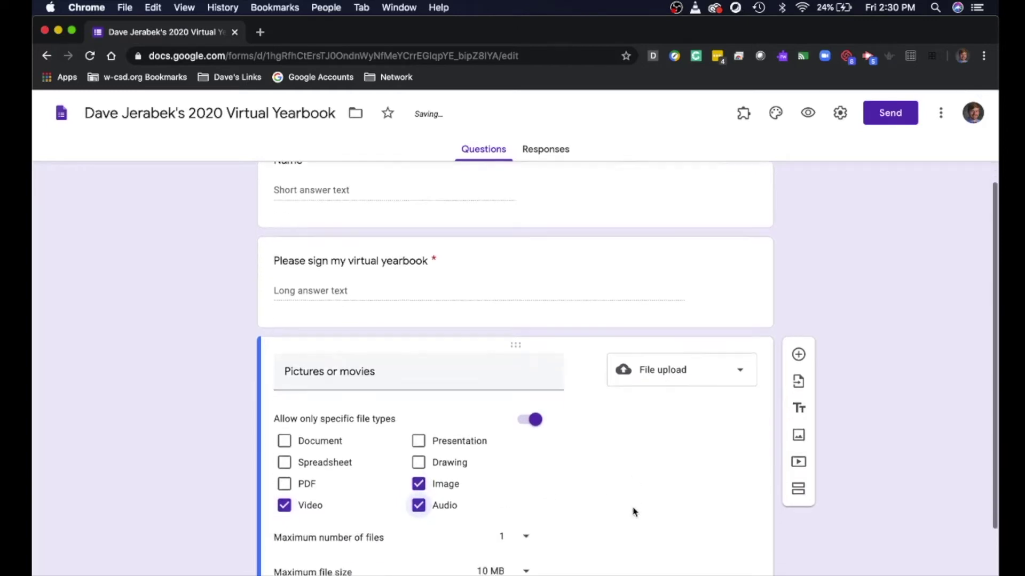
pyautogui.click(528, 452)
pyautogui.click(505, 511)
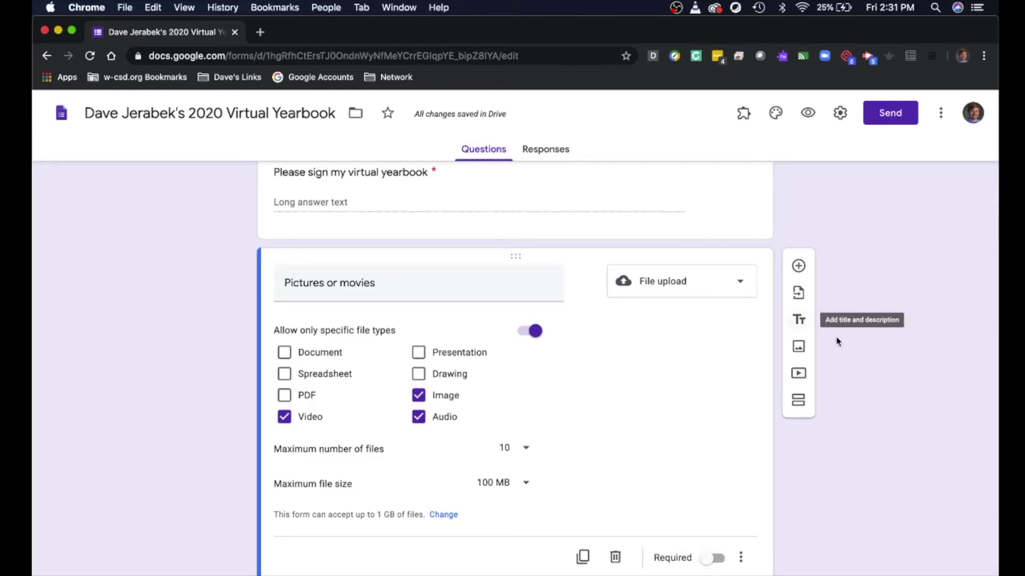
pyautogui.scroll(2, 842, 341)
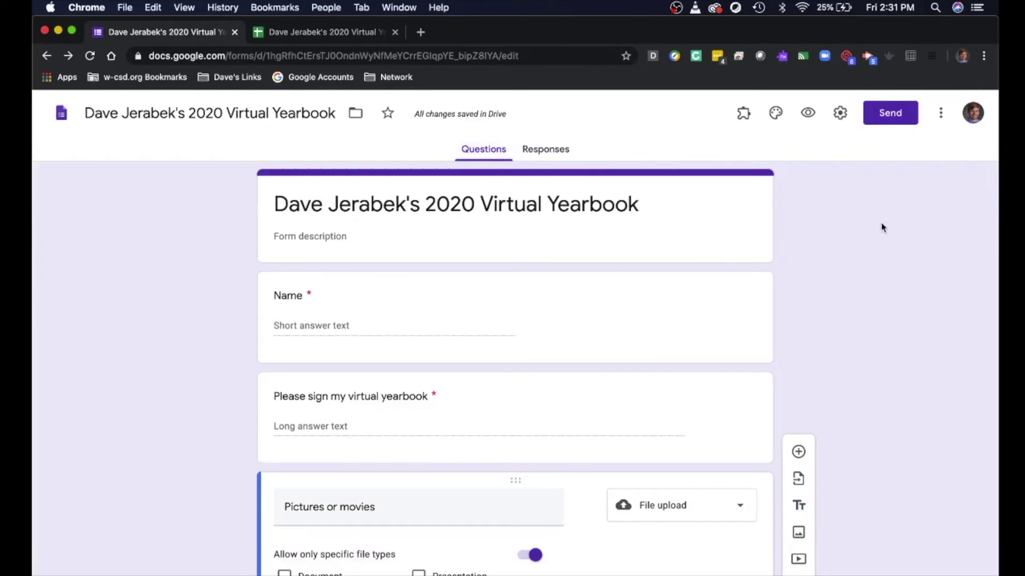
# - Apply a green theme colour with a darker green background, then preview the form
pyautogui.click(777, 114)
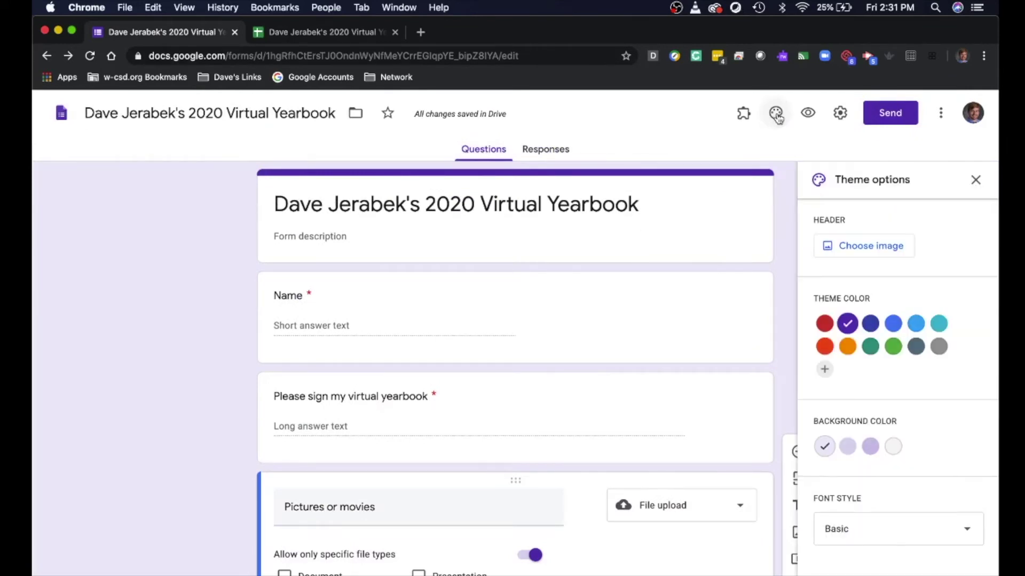
pyautogui.click(892, 347)
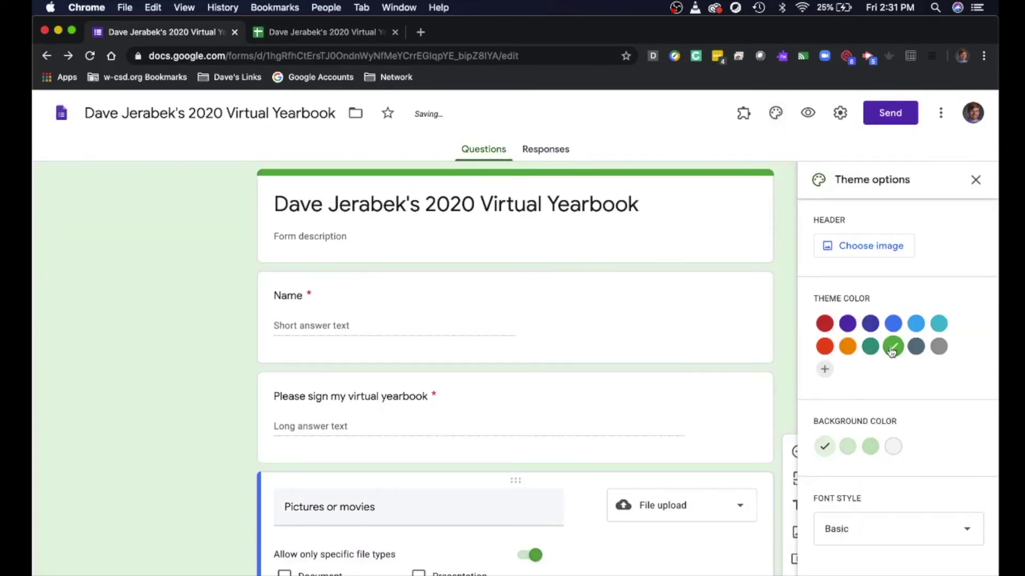
pyautogui.click(871, 448)
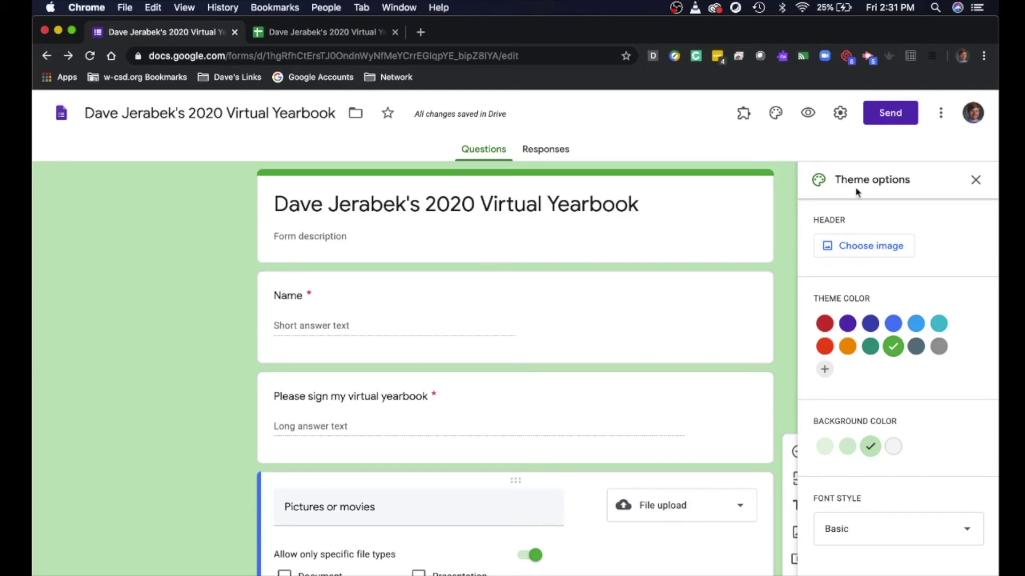
pyautogui.click(809, 115)
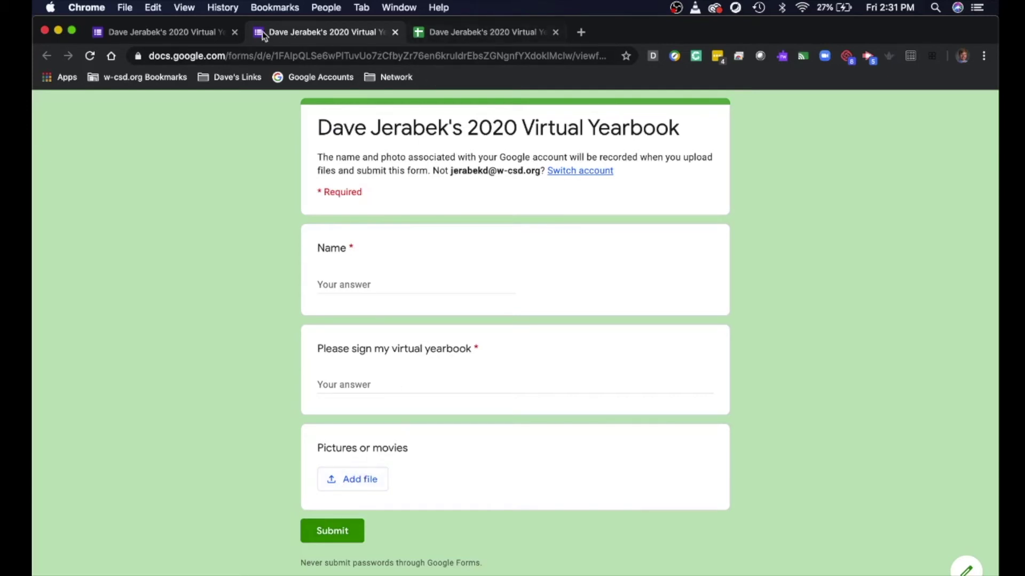
# - Go back to the form editor and bring up the Send form dialog
pyautogui.click(206, 34)
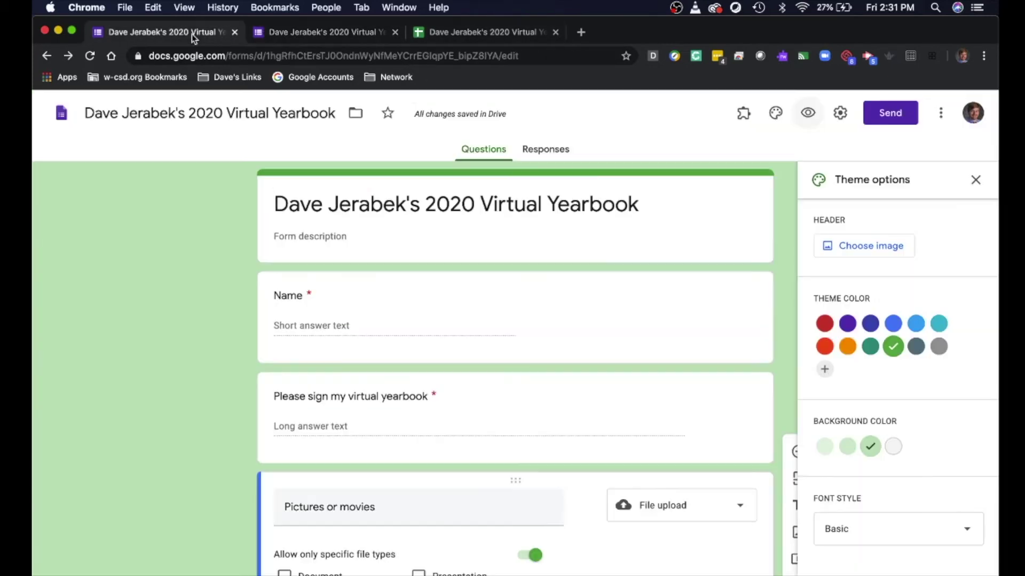
pyautogui.click(895, 118)
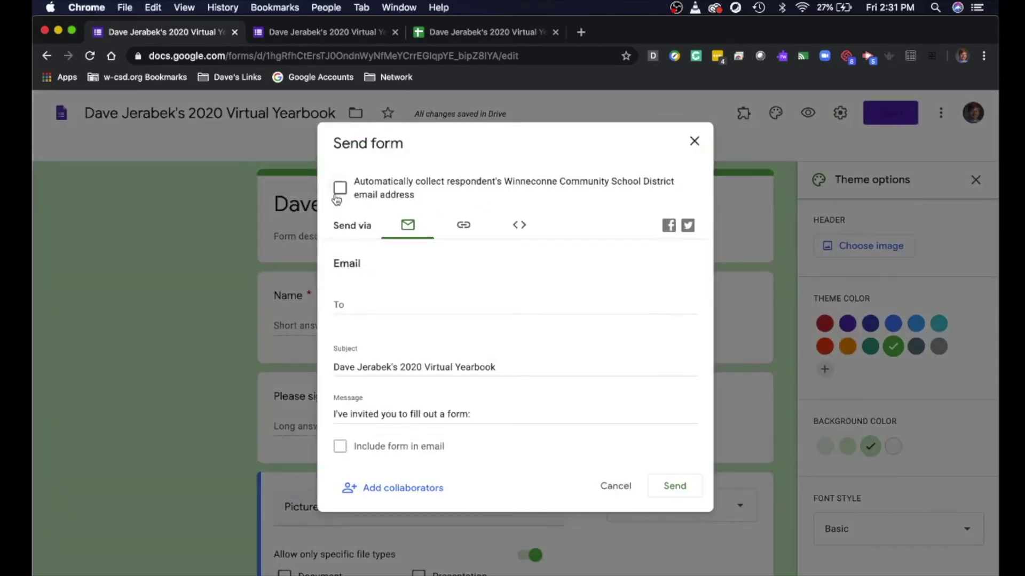
# - Enable 'Automatically collect respondent's email address' in the Send form dialog
pyautogui.click(340, 189)
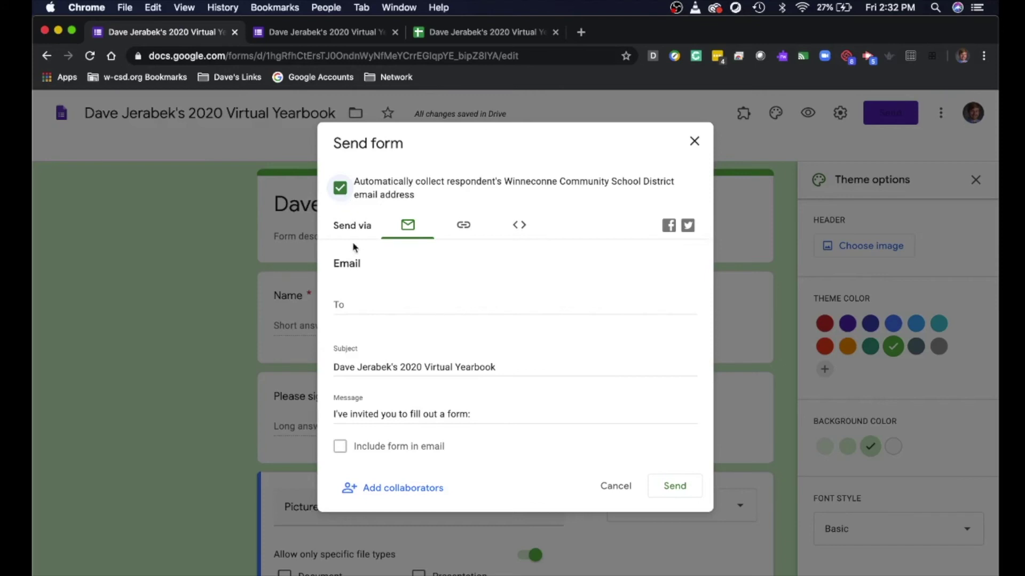
pyautogui.click(365, 305)
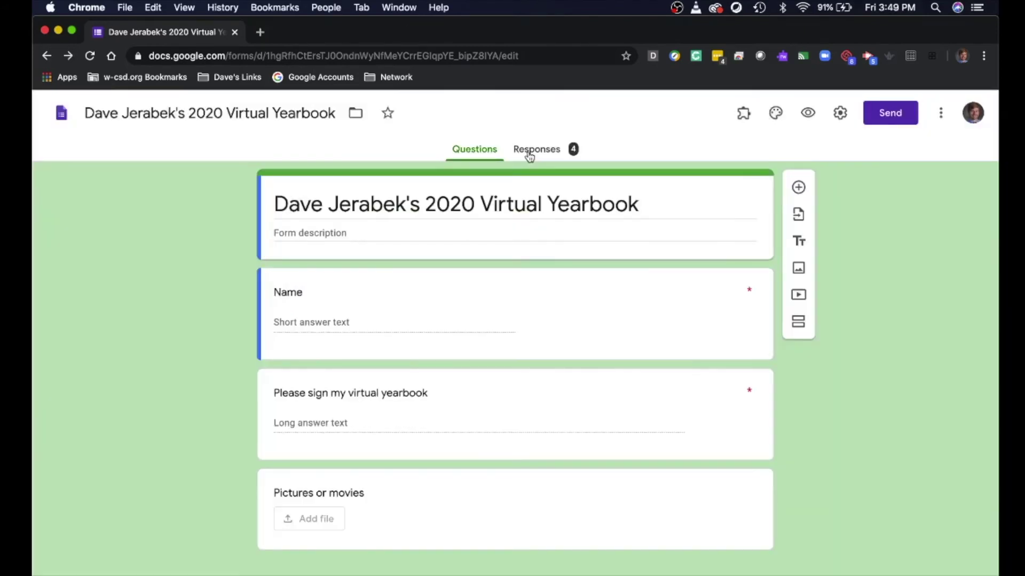
# - Review the four responses' names, signatures and uploaded pictures, then open their Drive folder
pyautogui.click(529, 157)
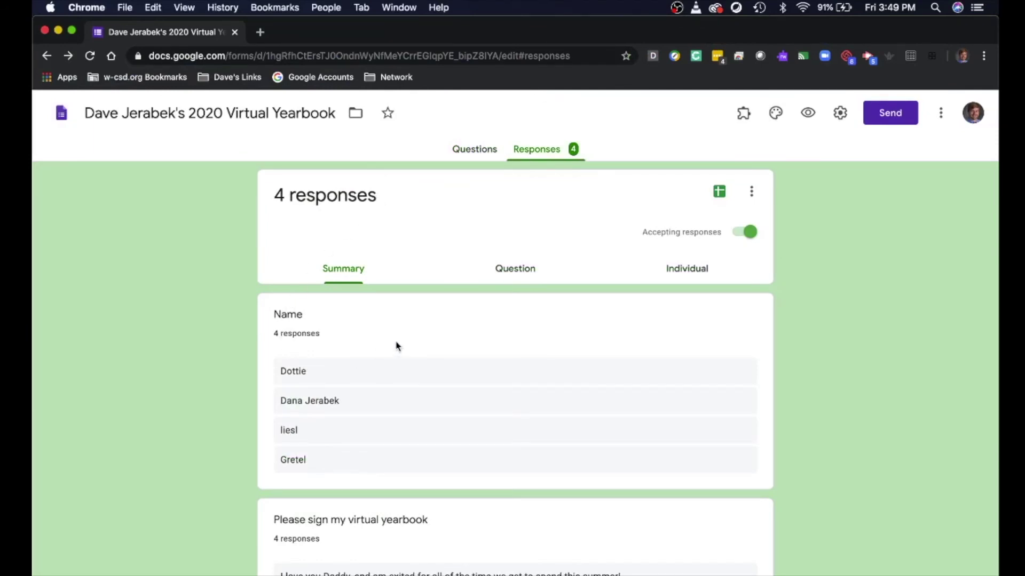
pyautogui.scroll(-1, 398, 346)
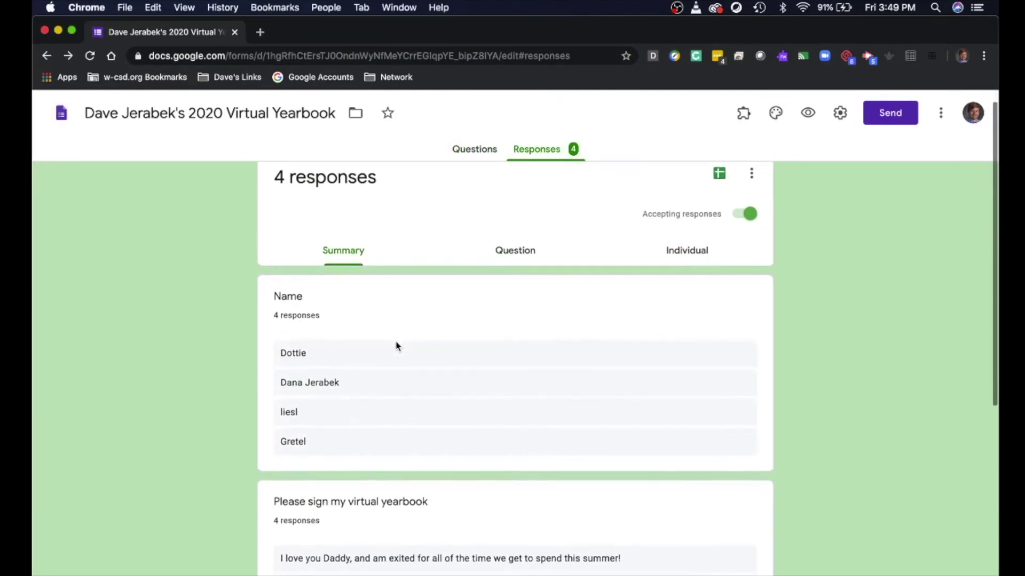
pyautogui.scroll(1, 398, 346)
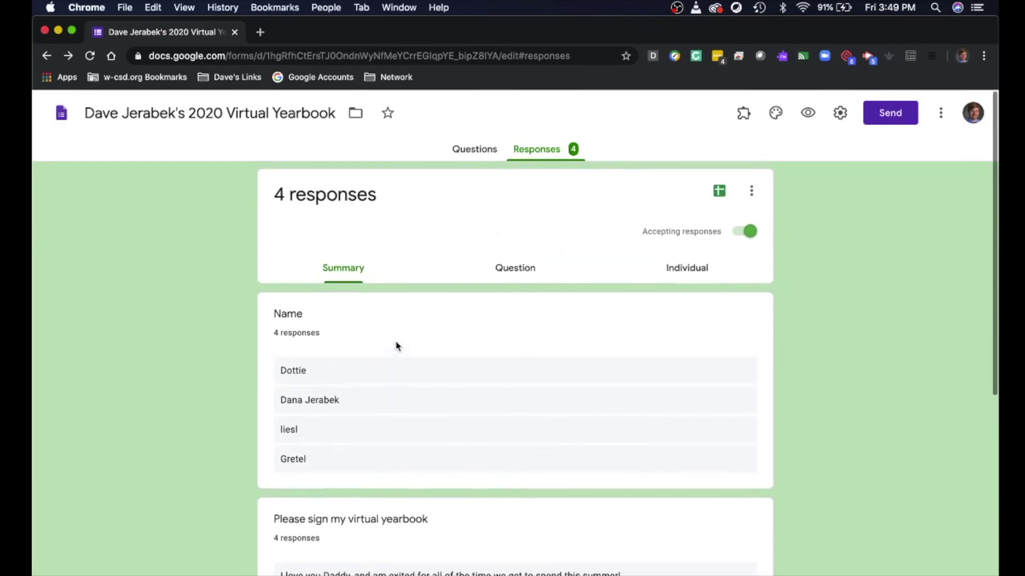
pyautogui.scroll(-5, 396, 346)
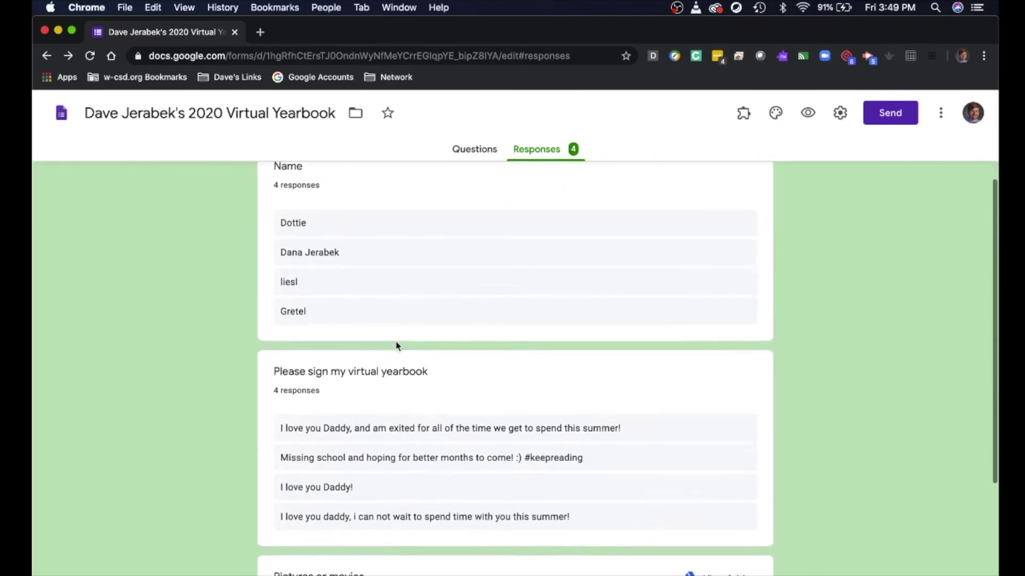
pyautogui.scroll(-8, 397, 346)
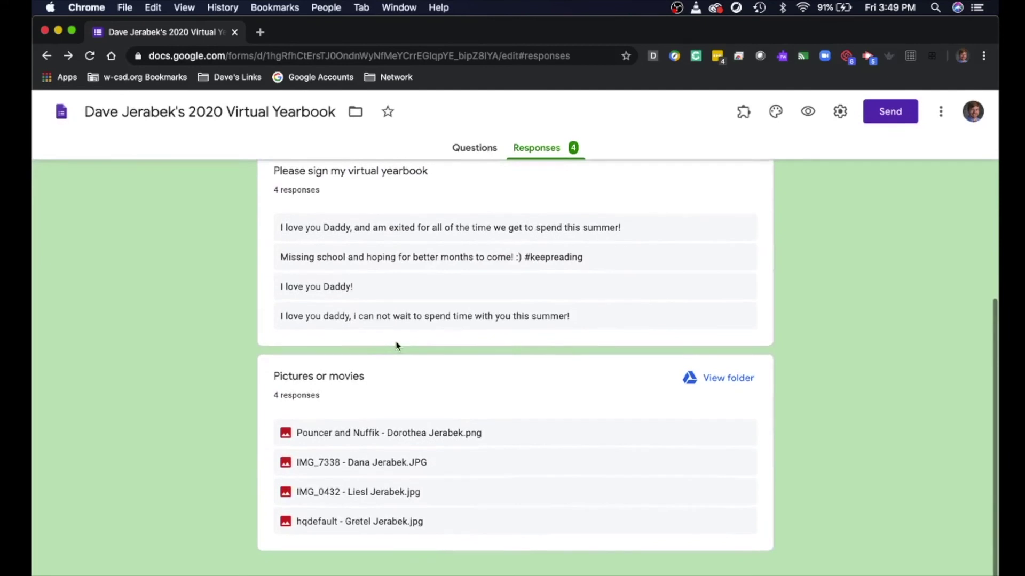
pyautogui.click(747, 385)
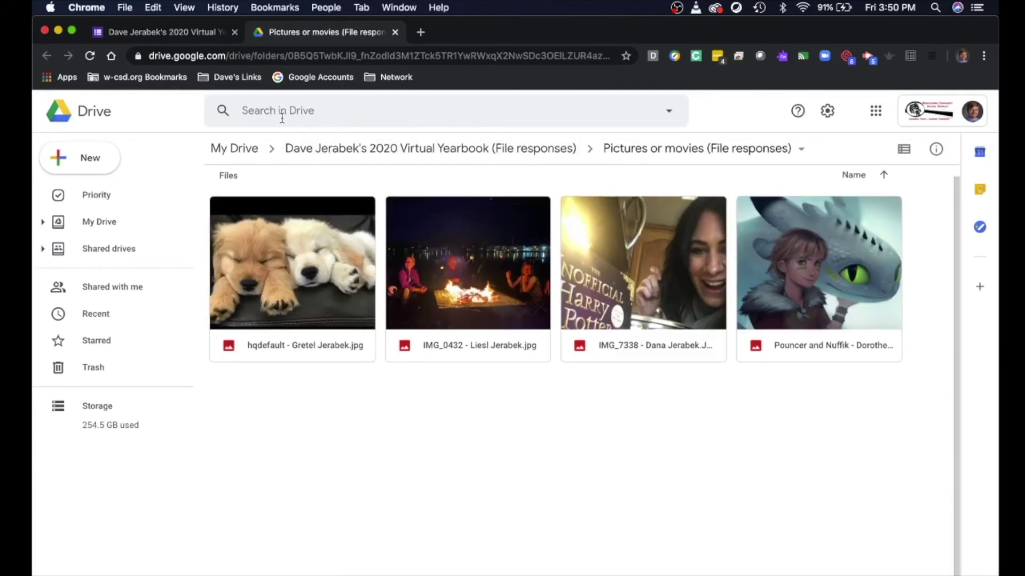
# - Return from the Drive folder to the top of the form's Responses summary
pyautogui.click(201, 37)
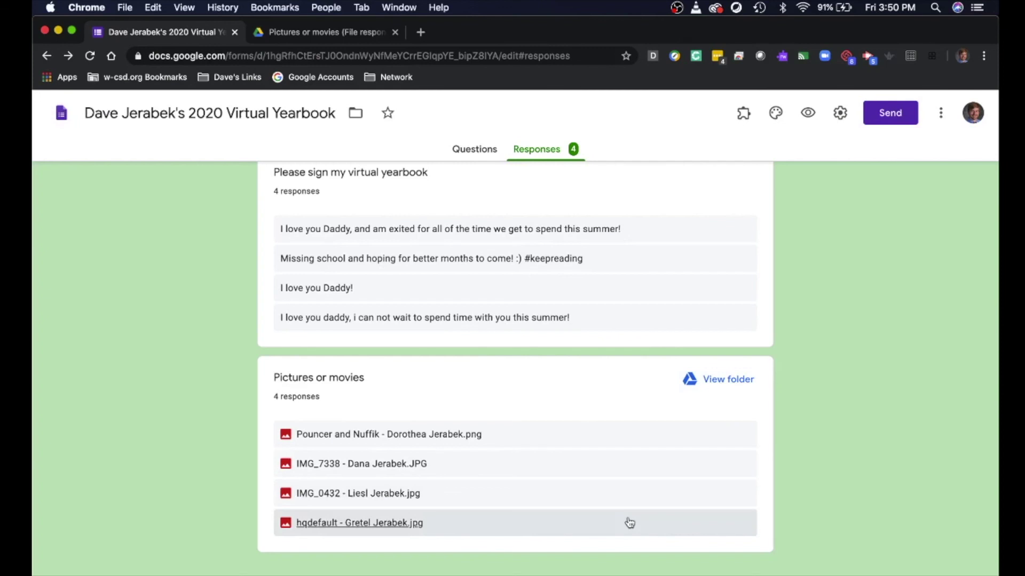
pyautogui.scroll(2, 630, 521)
pyautogui.scroll(3, 630, 522)
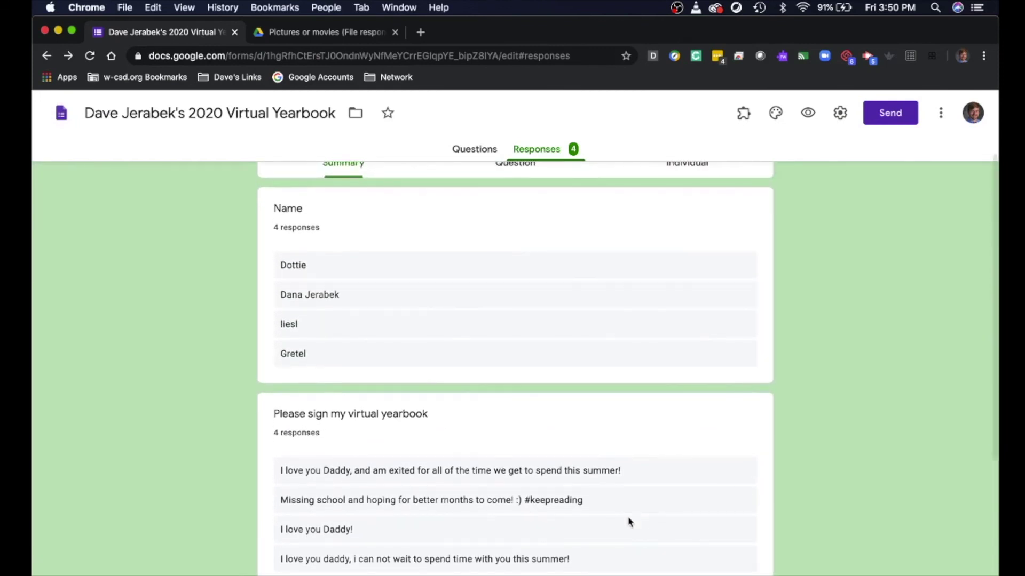